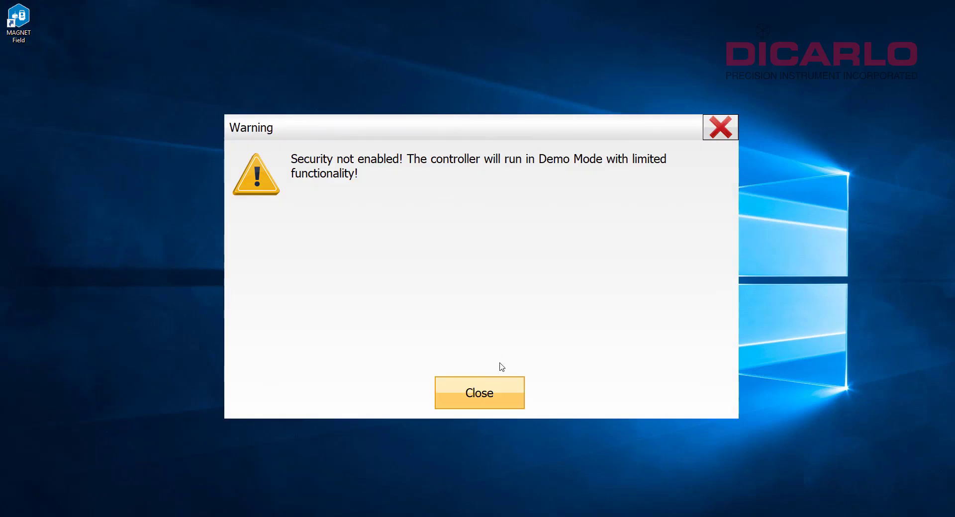
Step: Dismiss the startup warning and Connections screen, then start a new job named 'Drawing_file'
left_click(487, 395)
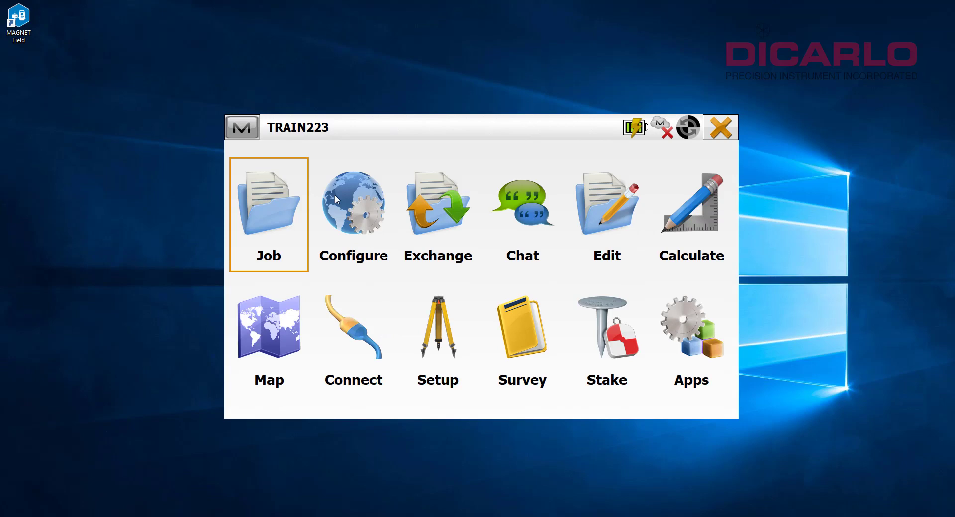
left_click(716, 129)
left_click(272, 209)
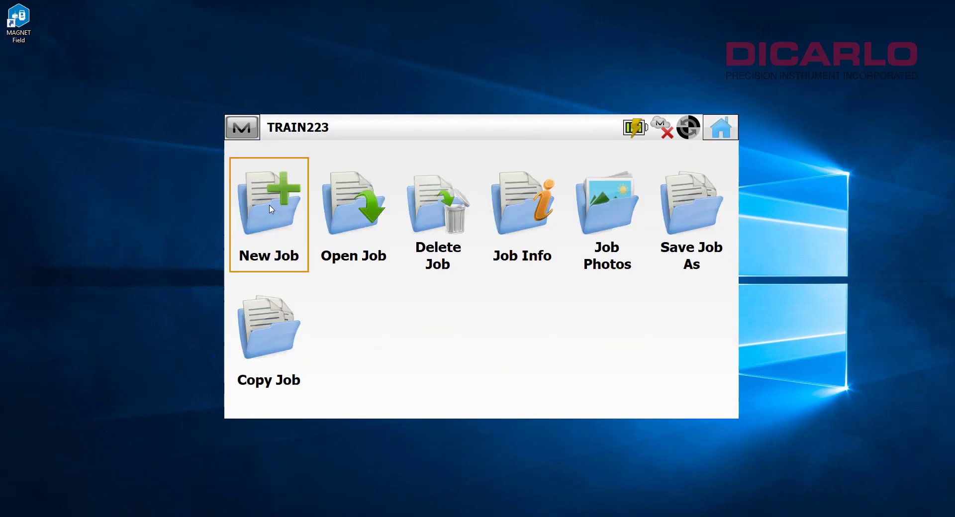
left_click(271, 209)
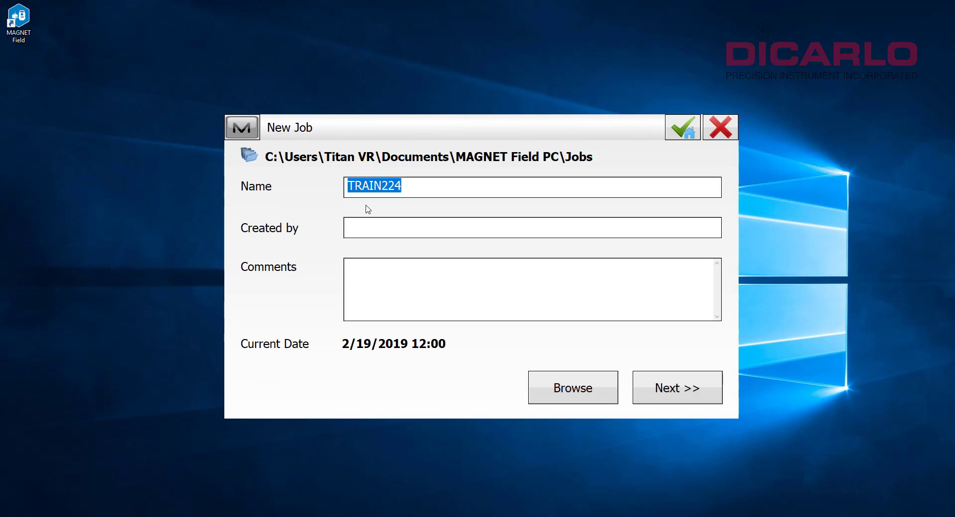
type("Drawing_fi")
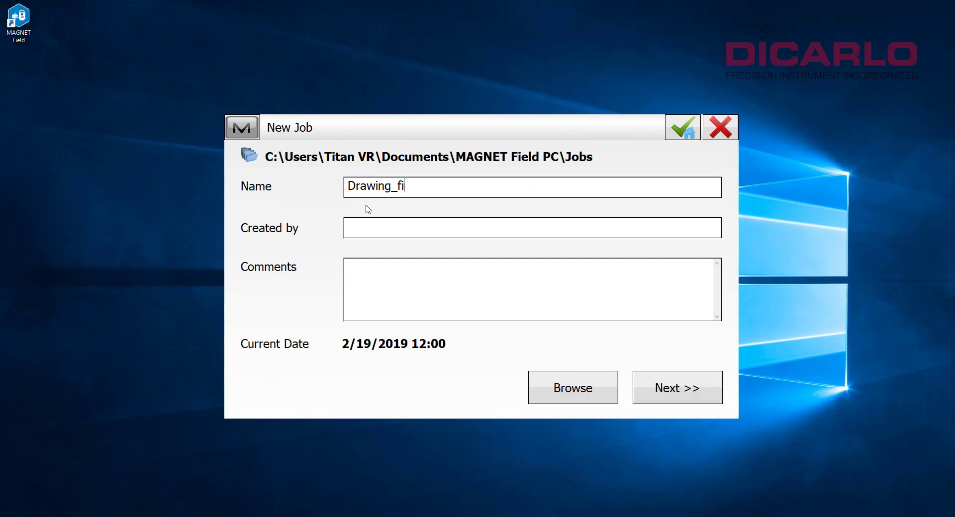
type("le")
left_click(657, 394)
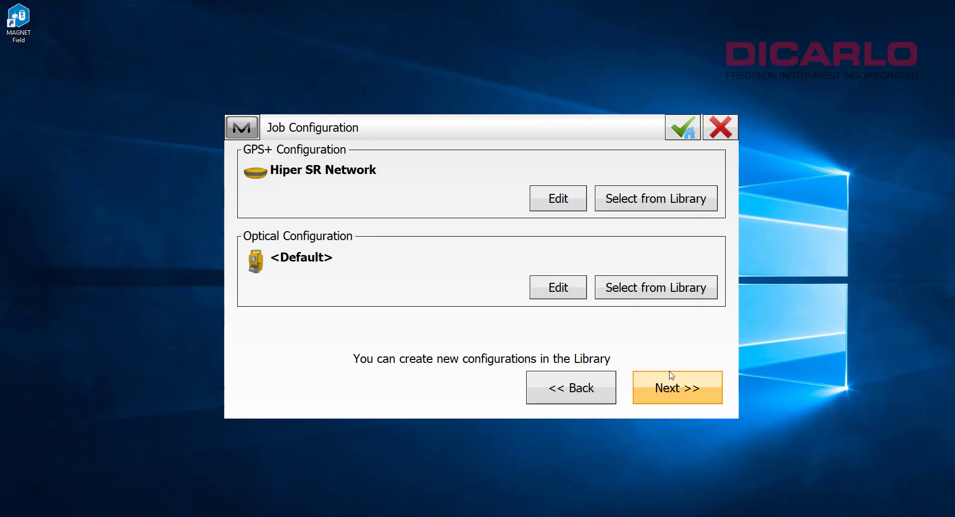
Step: Keep SPC83-Delaware as the new job's projection on the Coordinate System page
left_click(676, 395)
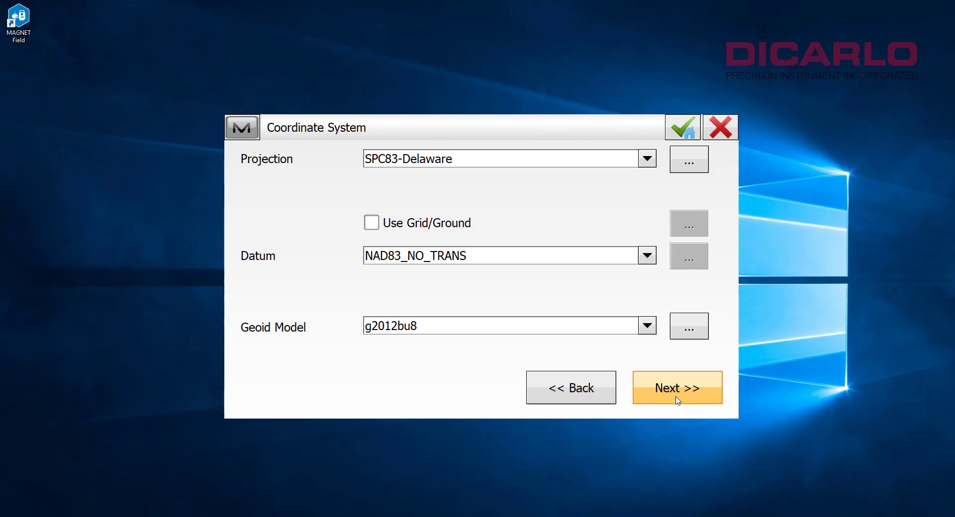
left_click(447, 163)
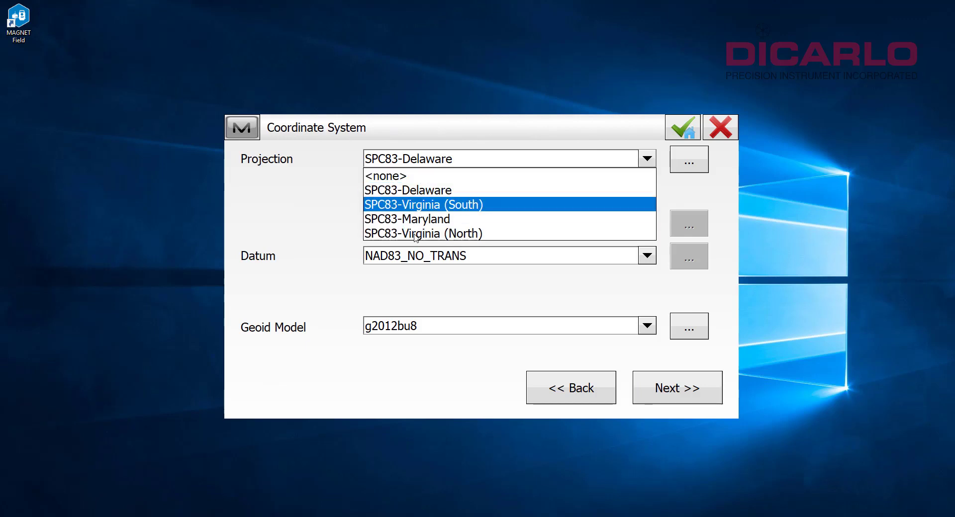
left_click(307, 198)
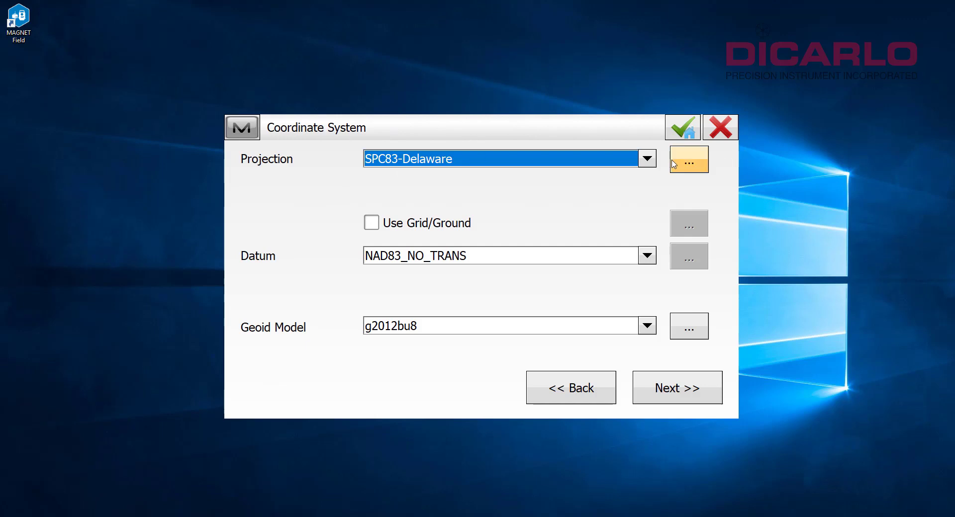
left_click(687, 166)
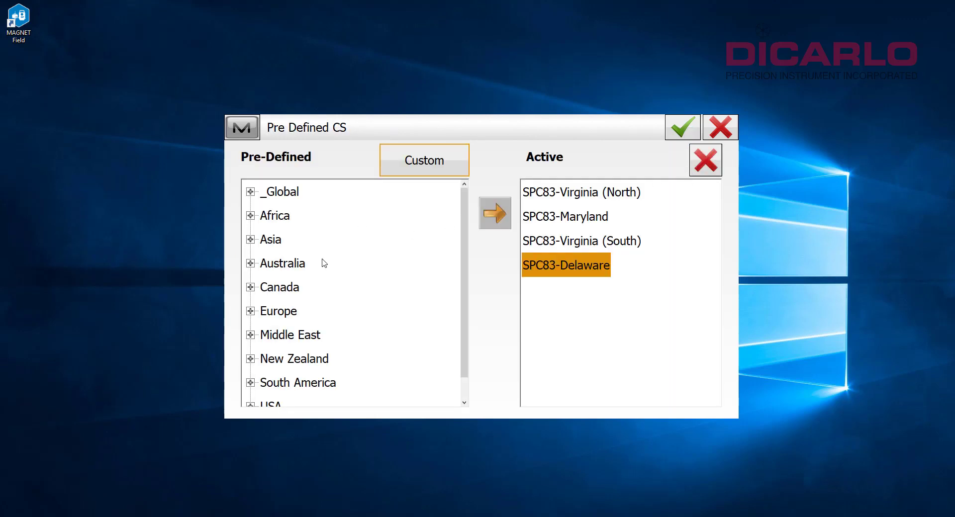
scroll(339, 300, "down", 1)
left_click(250, 383)
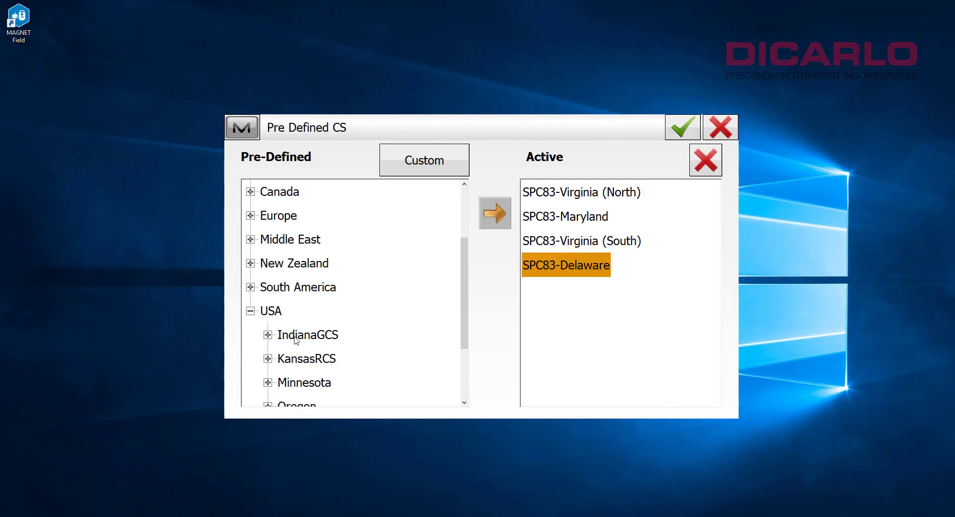
left_click(268, 360)
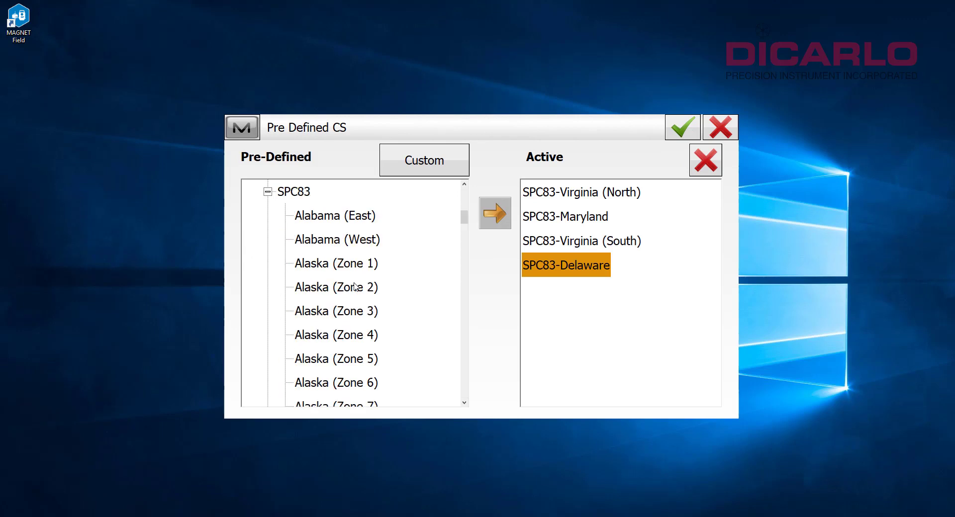
scroll(351, 294, "down", 10)
scroll(351, 294, "down", 9)
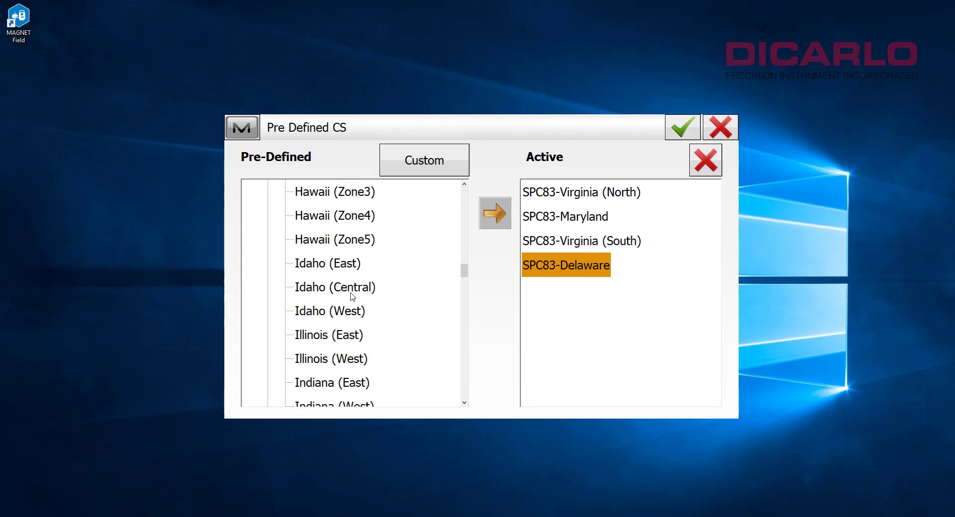
scroll(352, 294, "down", 3)
scroll(352, 293, "up", 20)
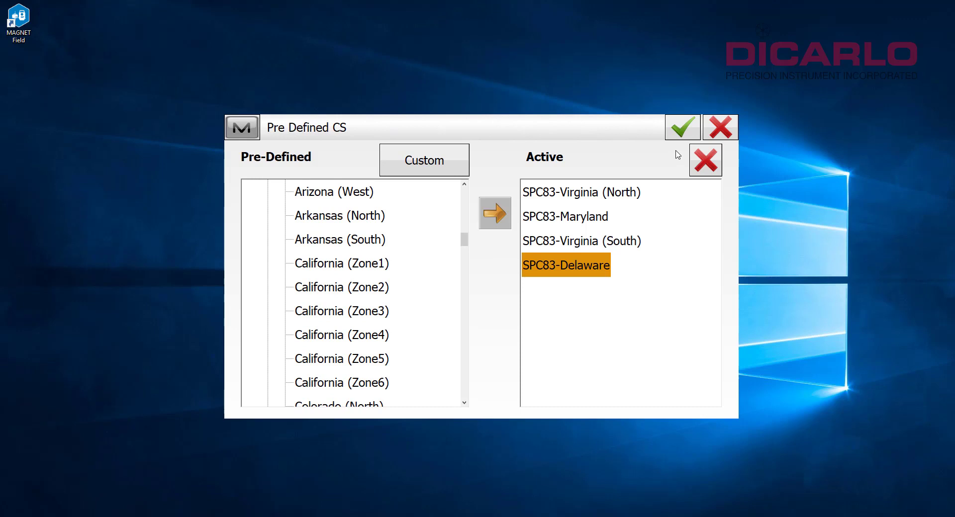
left_click(725, 129)
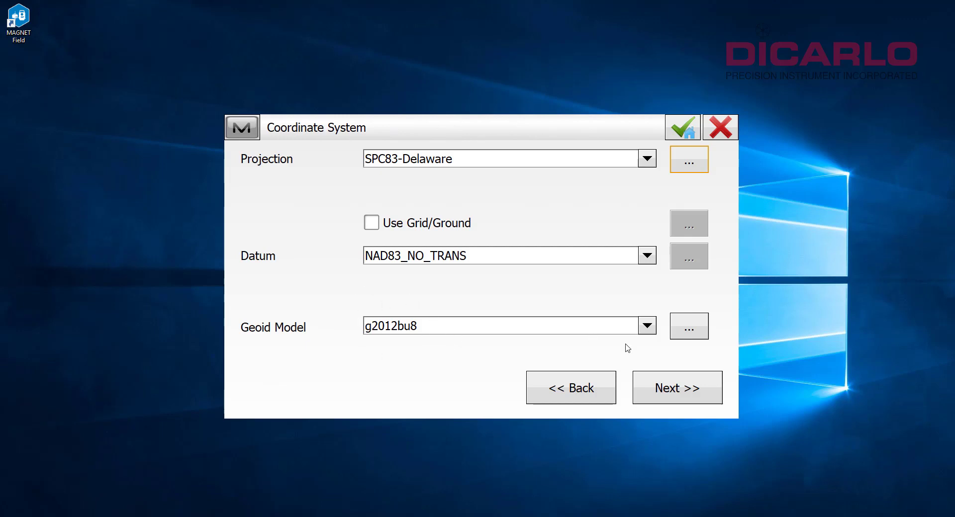
Step: Choose US Feet as the distance unit, making volumes Cubic USFeet, and continue
left_click(676, 390)
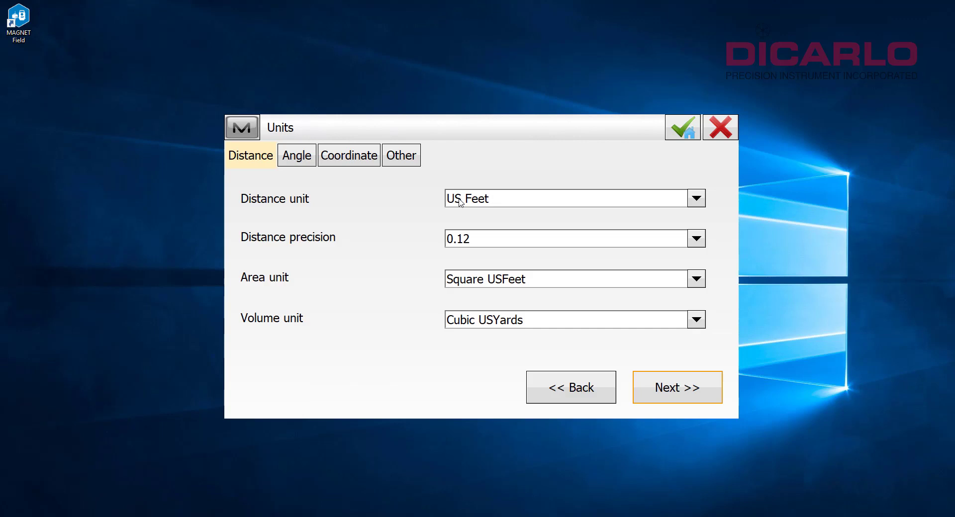
left_click(460, 201)
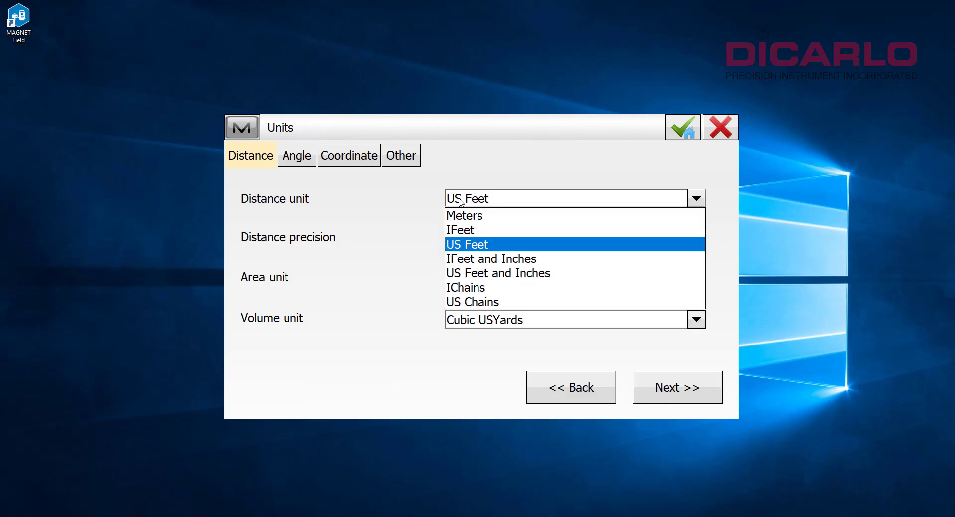
left_click(474, 245)
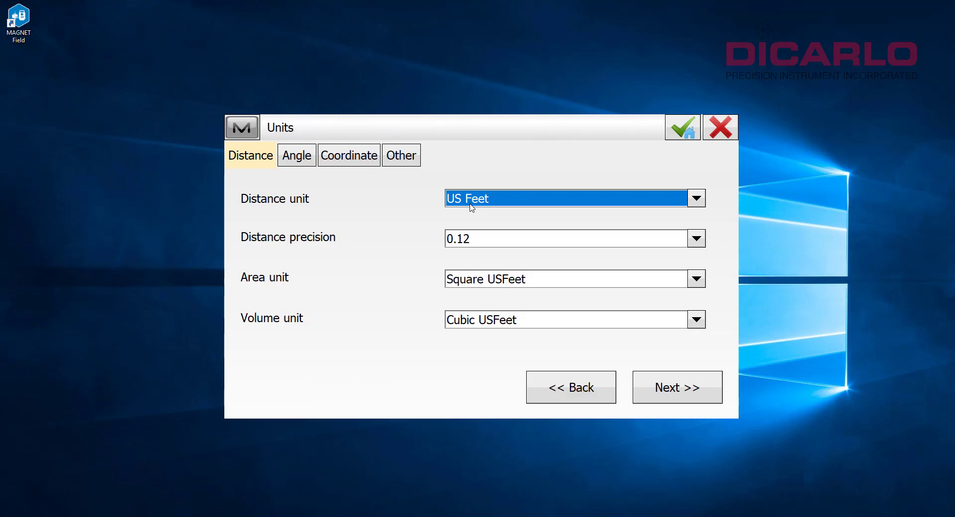
left_click(680, 394)
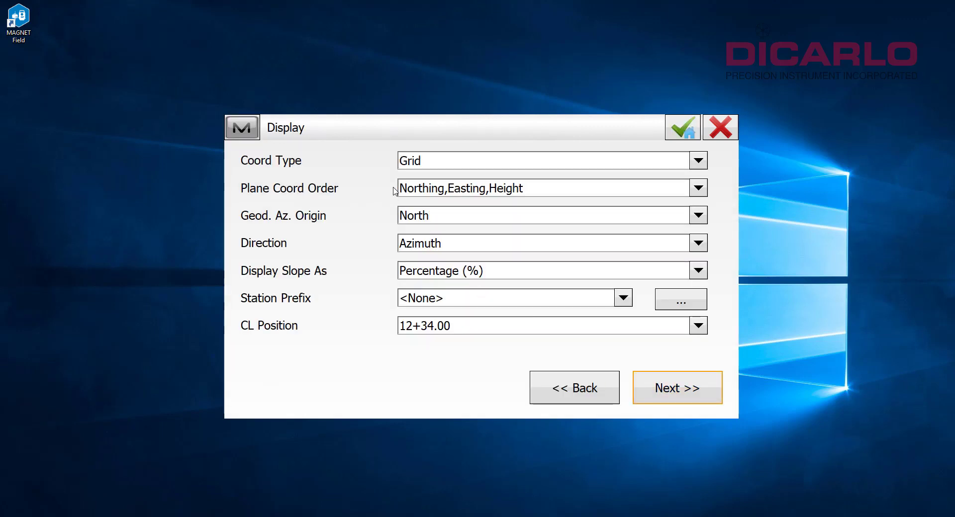
Step: Leave plane coordinate order at Northing,Easting,Height on the Display page and continue
left_click(674, 188)
left_click(674, 192)
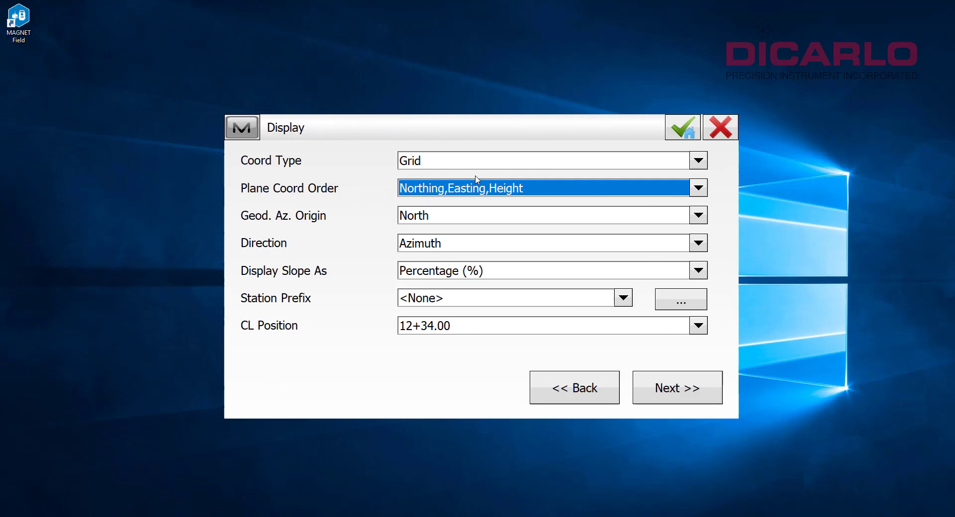
left_click(510, 191)
left_click(505, 193)
left_click(656, 390)
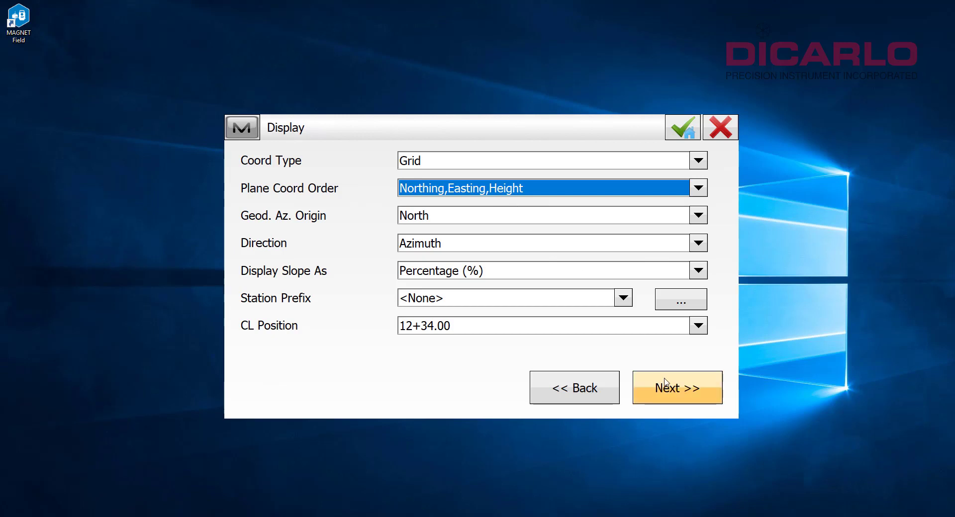
Step: Confirm the Alarms page to create Drawing_file, view its empty map, then go Home
left_click(680, 130)
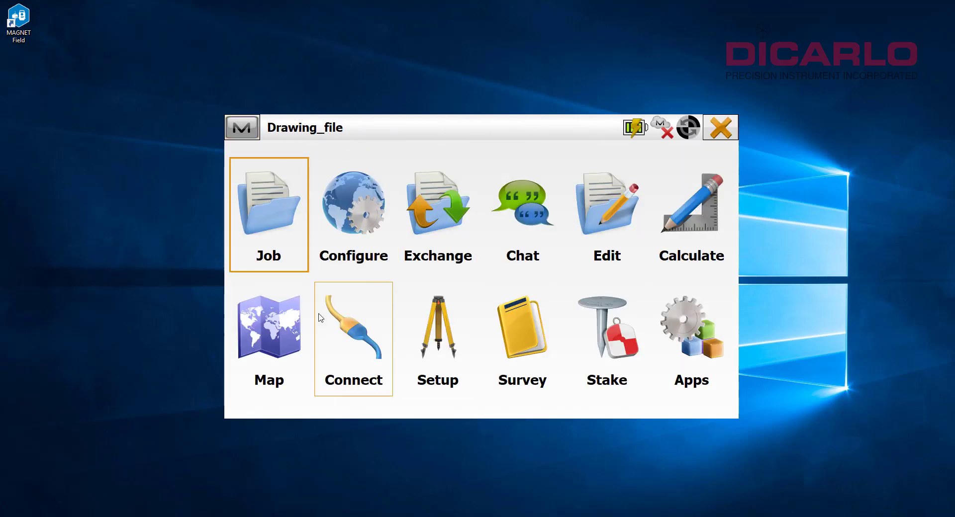
left_click(263, 334)
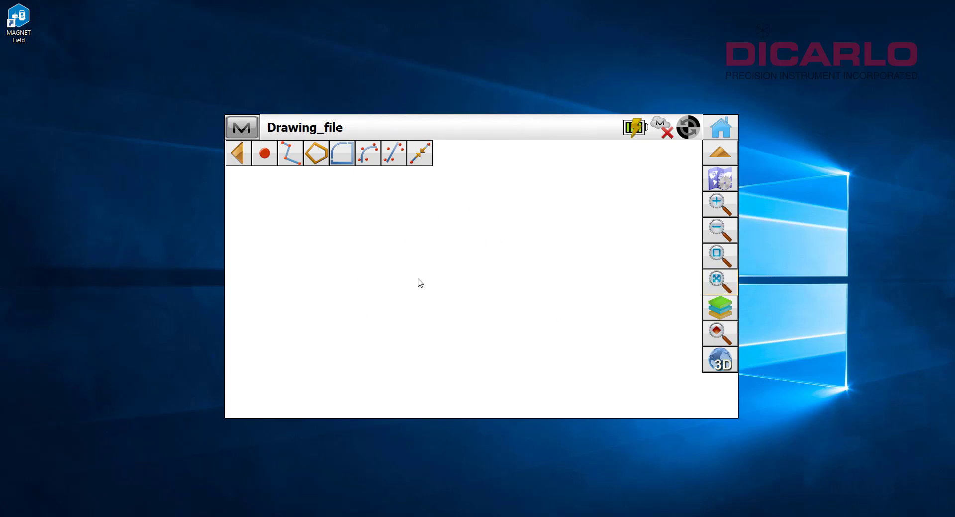
left_click(720, 131)
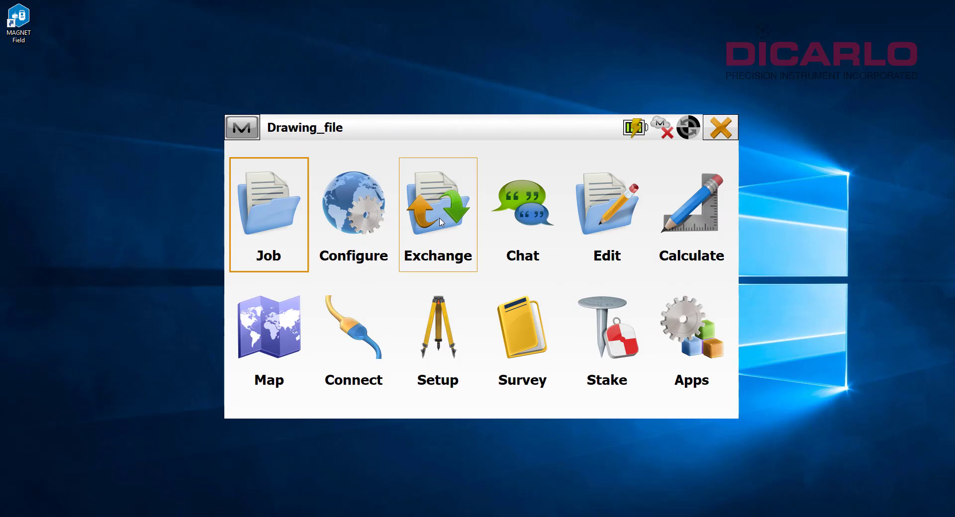
Step: Start a From File import with Data set to Lines and open the Format list
left_click(441, 222)
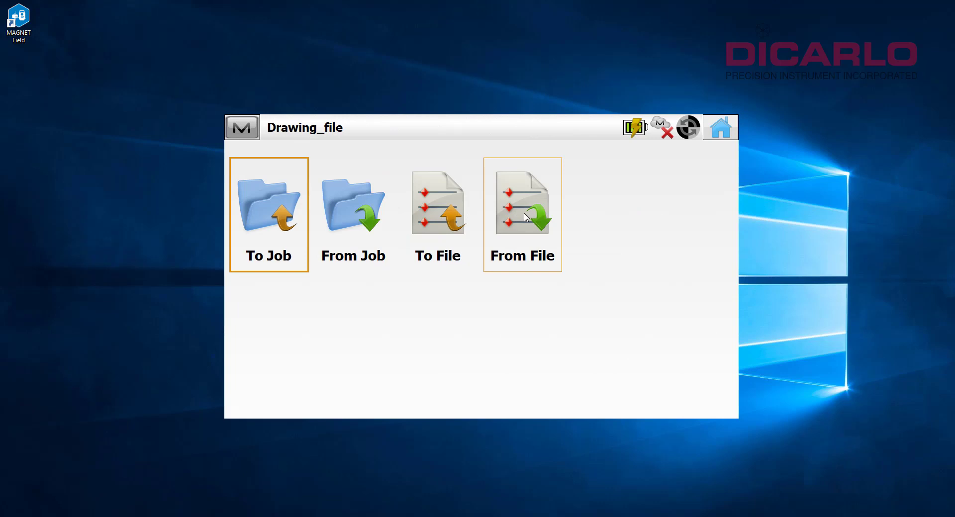
left_click(526, 217)
left_click(316, 159)
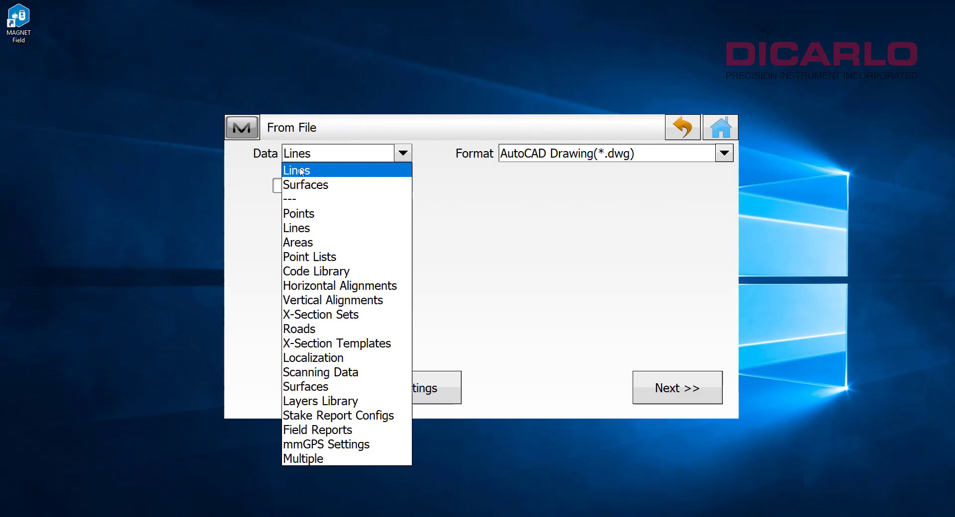
left_click(304, 172)
left_click(624, 159)
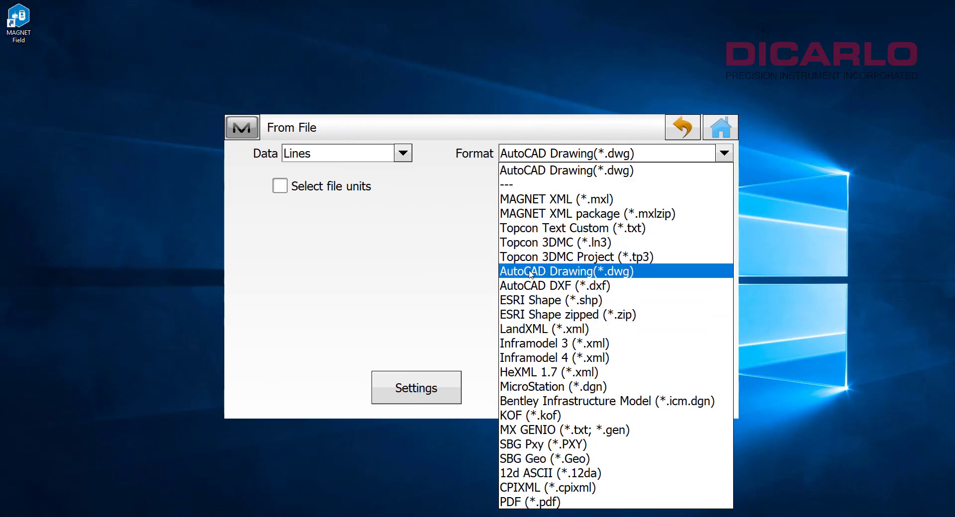
Step: Set the format to AutoCAD Drawing (*.dwg) and select DRAWING.dwg from D:\DWG XML
left_click(622, 274)
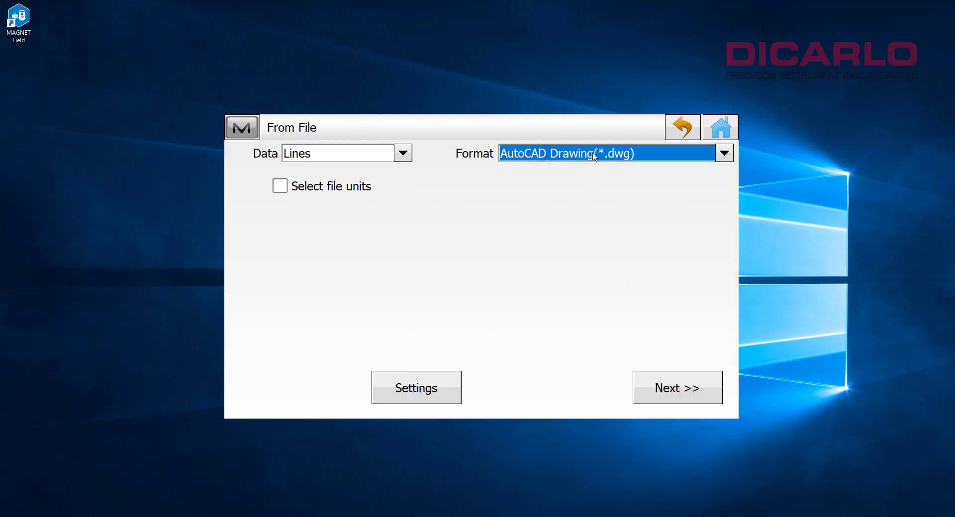
left_click(682, 388)
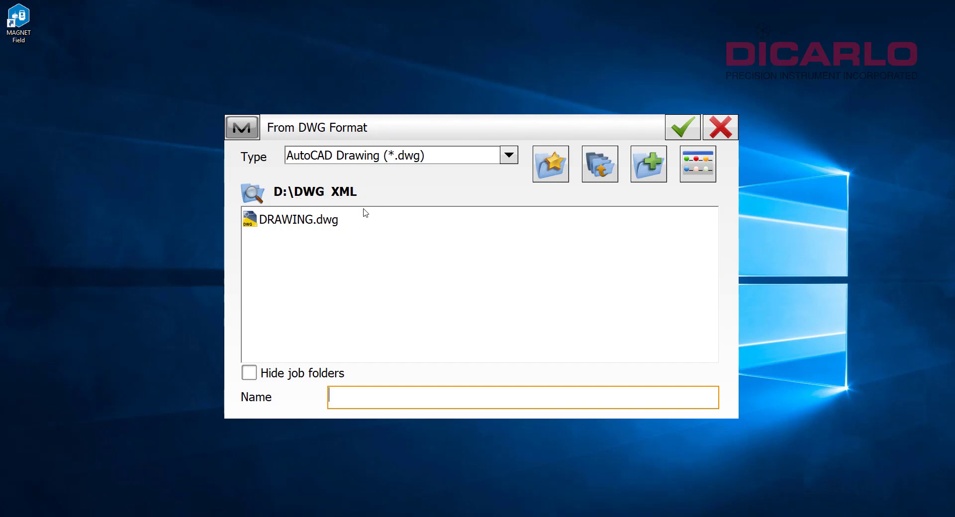
left_click(295, 219)
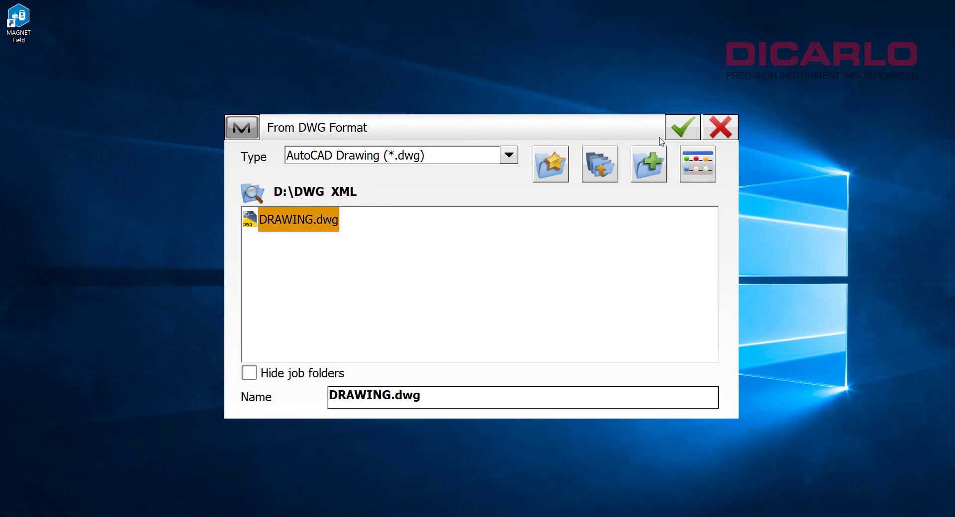
left_click(680, 128)
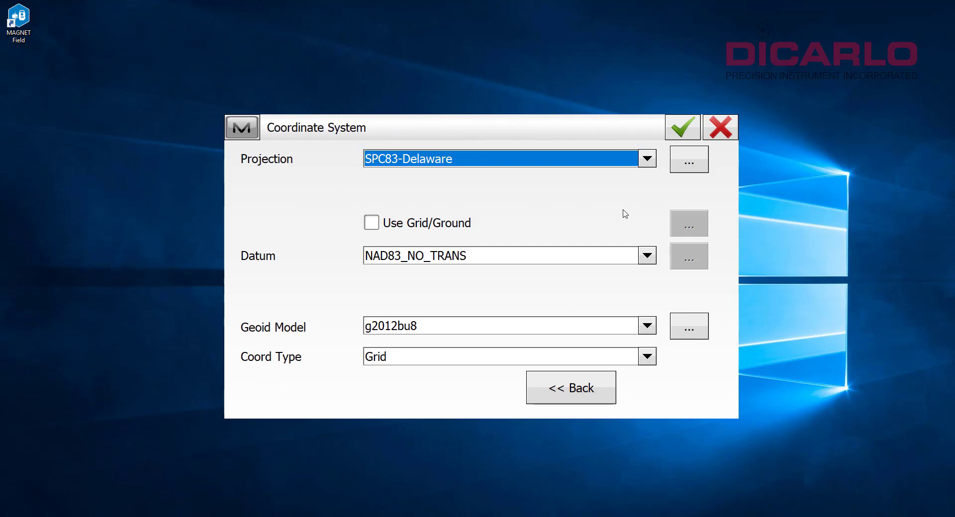
Step: Run the import of DRAWING.dwg's 27 layers, then zoom the map to extents of the subdivision
left_click(683, 128)
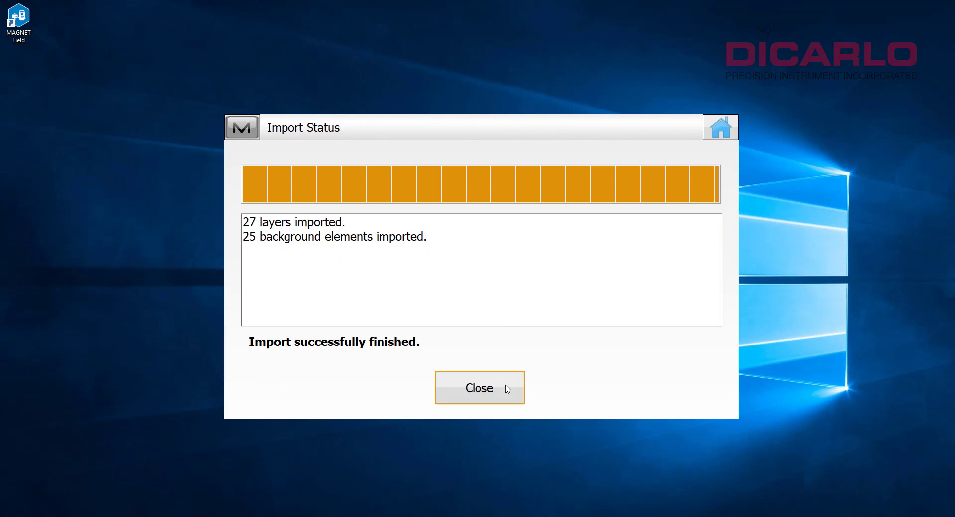
left_click(481, 390)
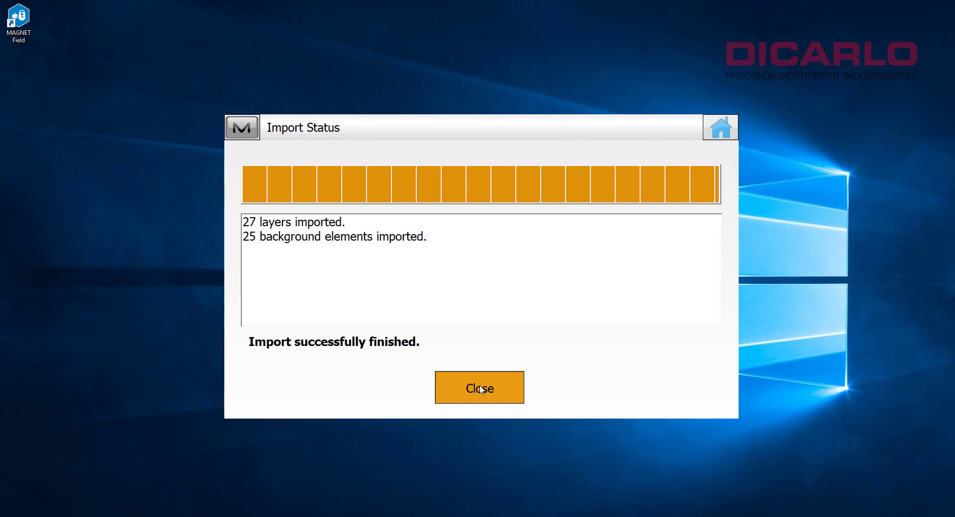
left_click(722, 119)
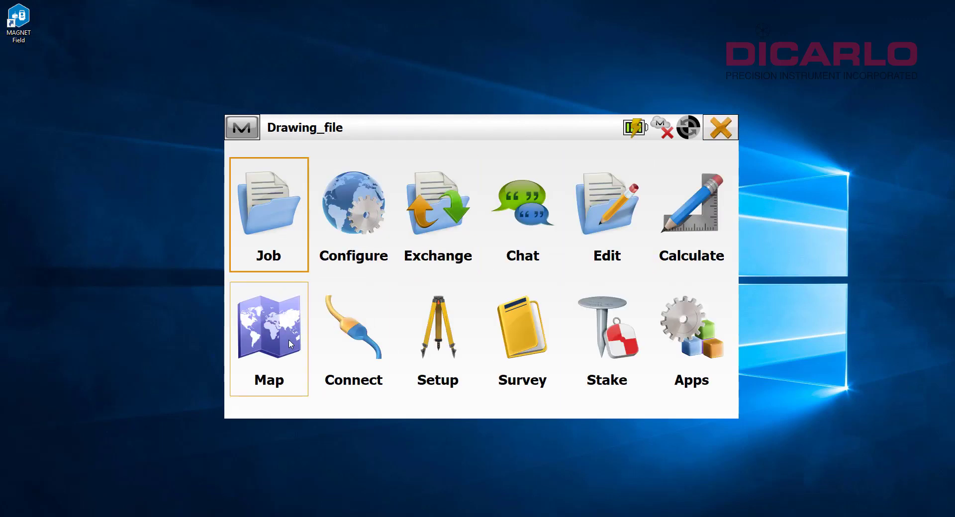
left_click(268, 329)
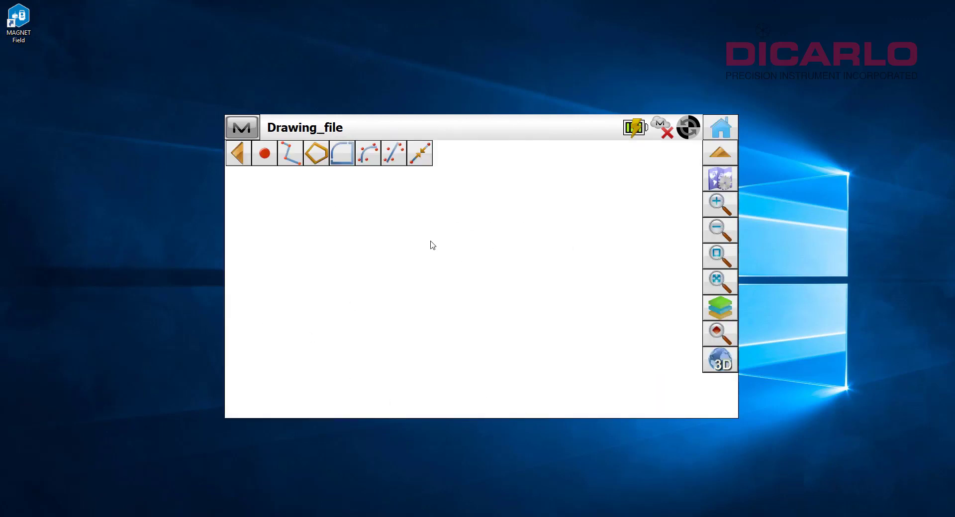
left_click(720, 284)
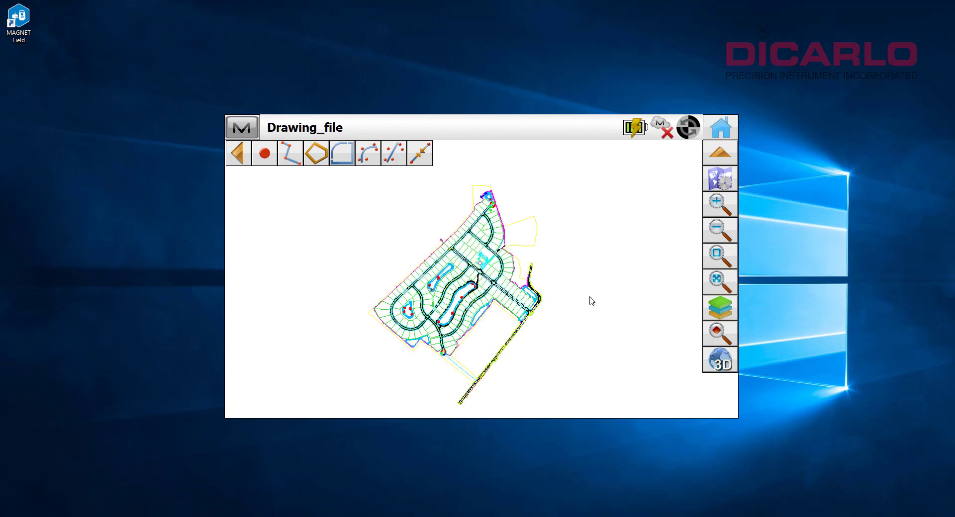
left_click_drag(592, 301, 591, 290)
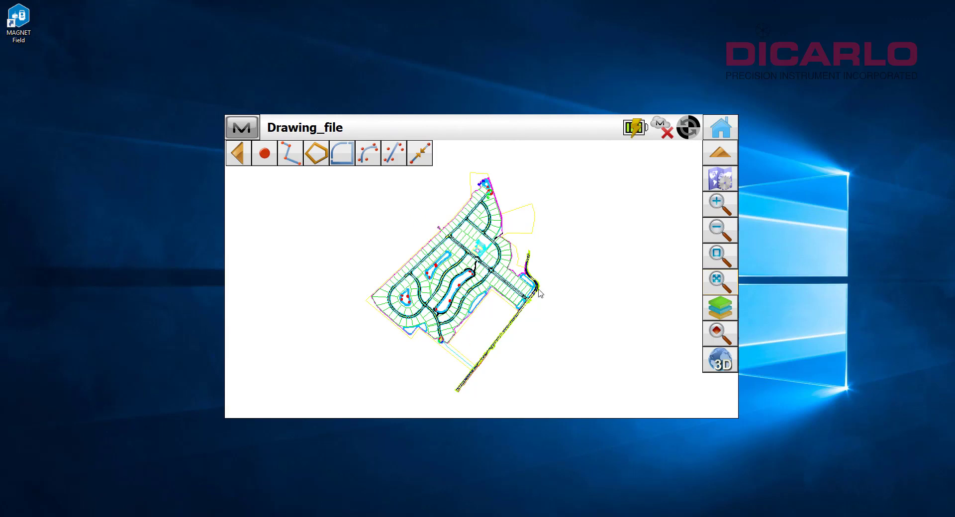
left_click(724, 312)
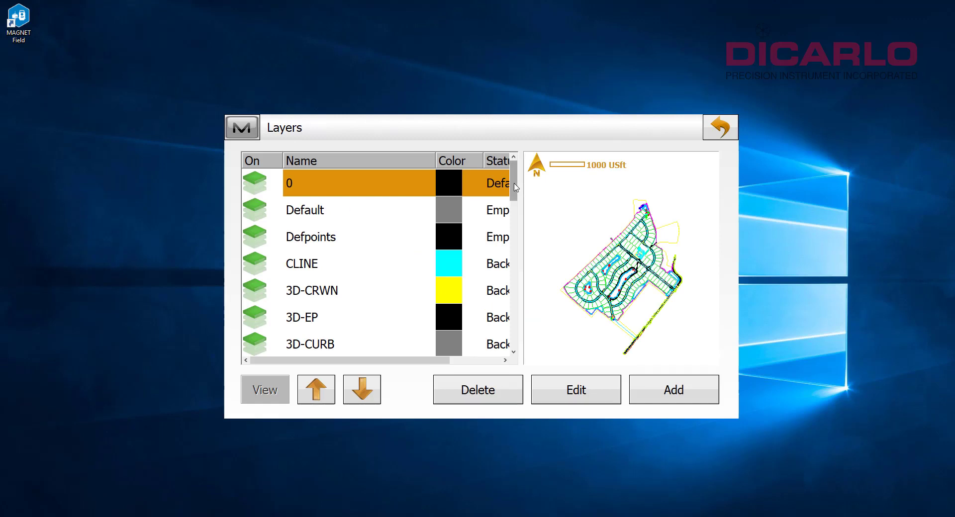
mouse_move(516, 191)
left_mouse_down()
mouse_move(518, 329)
mouse_move(517, 192)
left_mouse_up()
left_click(491, 185)
left_click(257, 258)
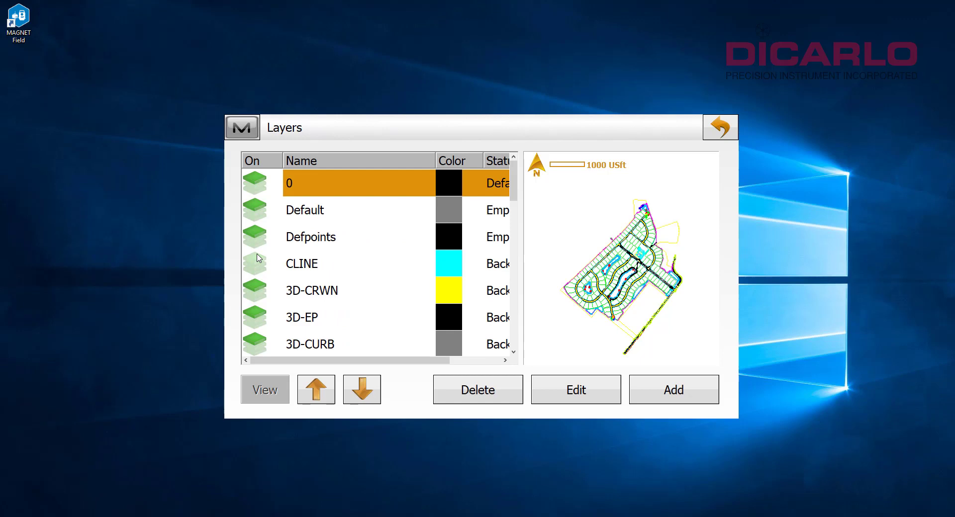
left_click(257, 258)
left_click(254, 260)
left_click(254, 260)
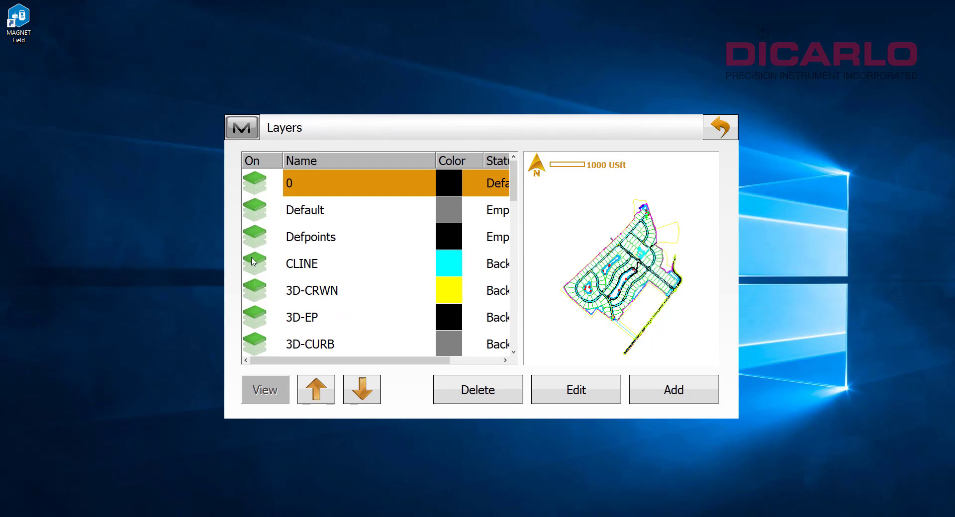
left_click(257, 288)
left_click(258, 285)
left_click(712, 130)
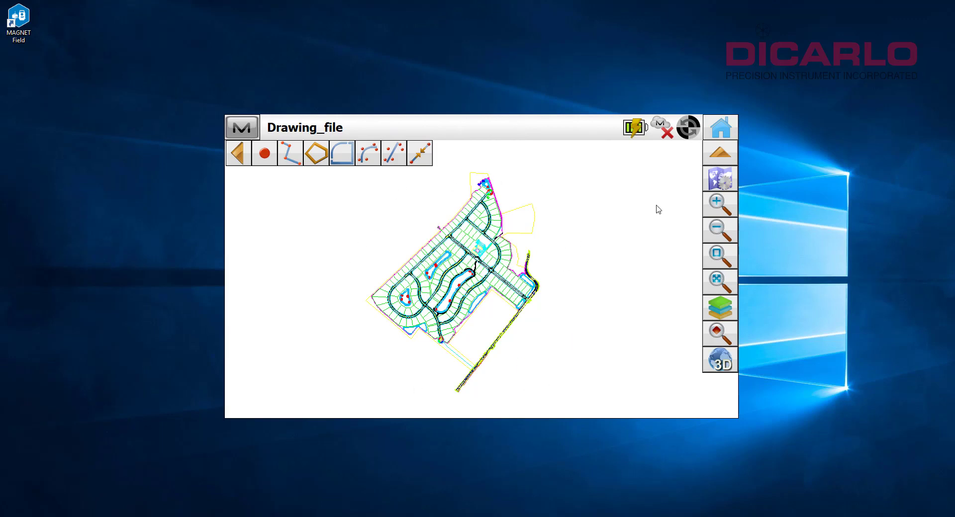
Step: Turn on Bing™ Hybrid as the predefined background map in Map Properties
left_click(720, 181)
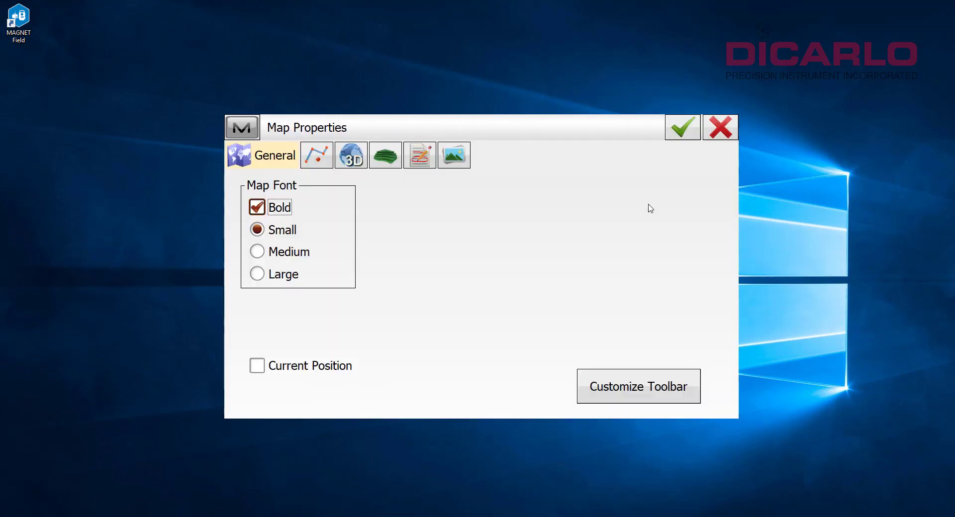
left_click(454, 156)
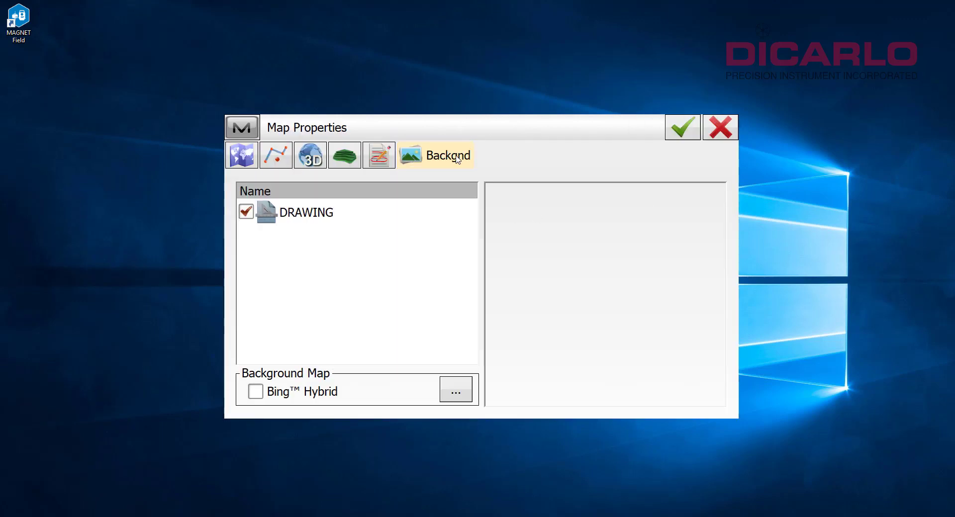
left_click(256, 393)
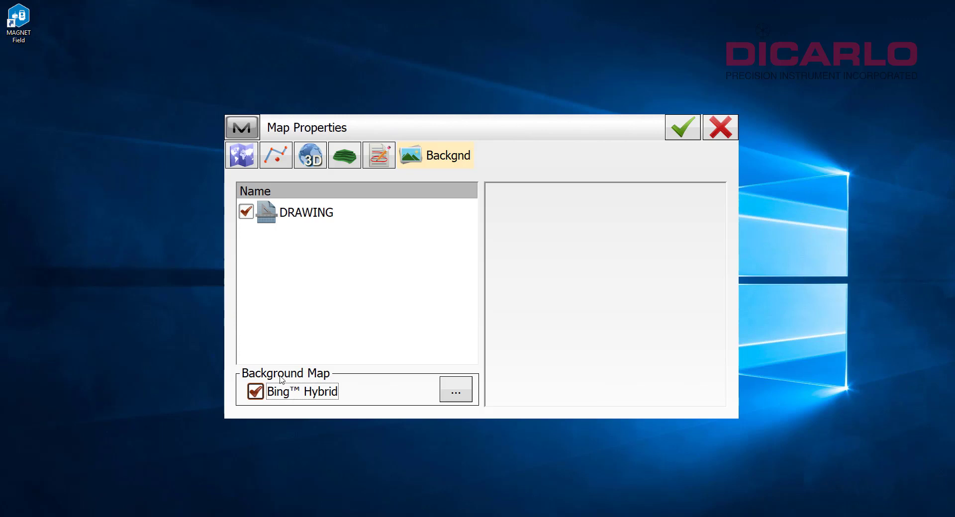
left_click(461, 397)
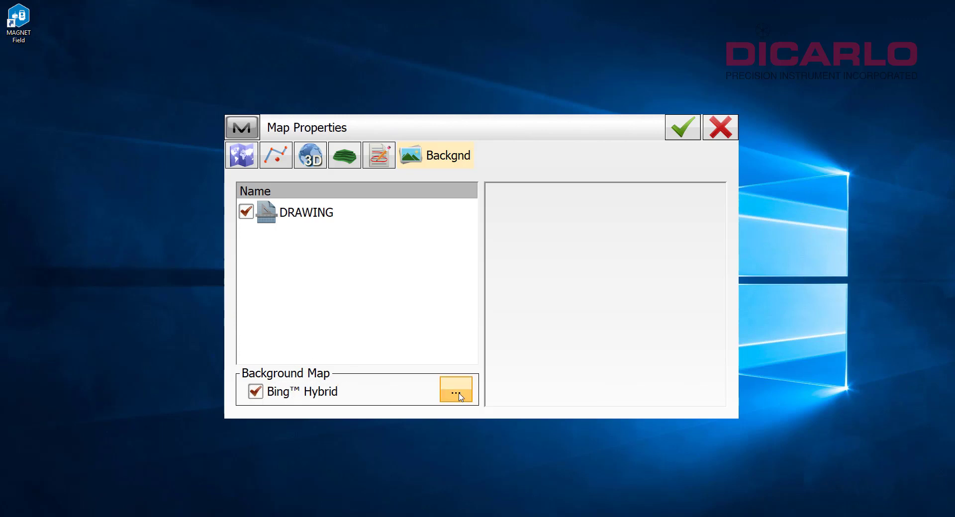
left_click(447, 165)
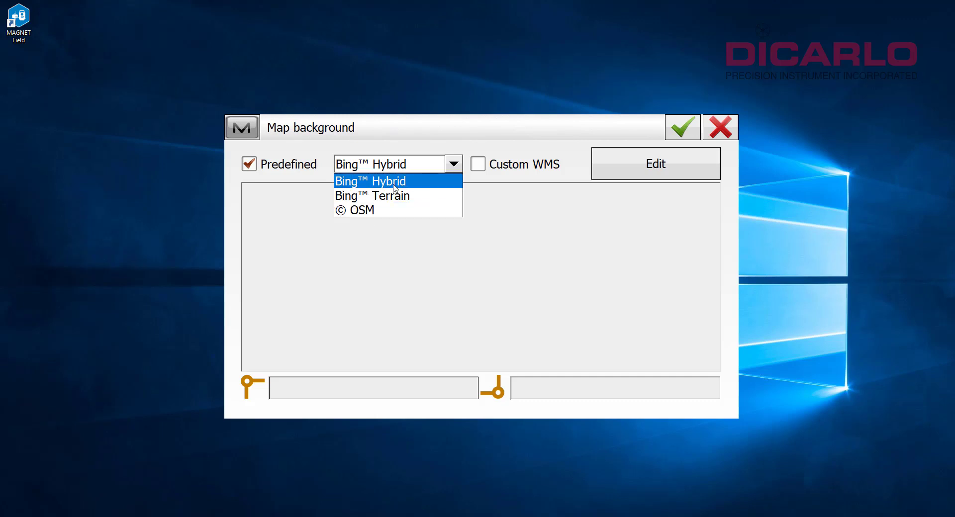
left_click(393, 187)
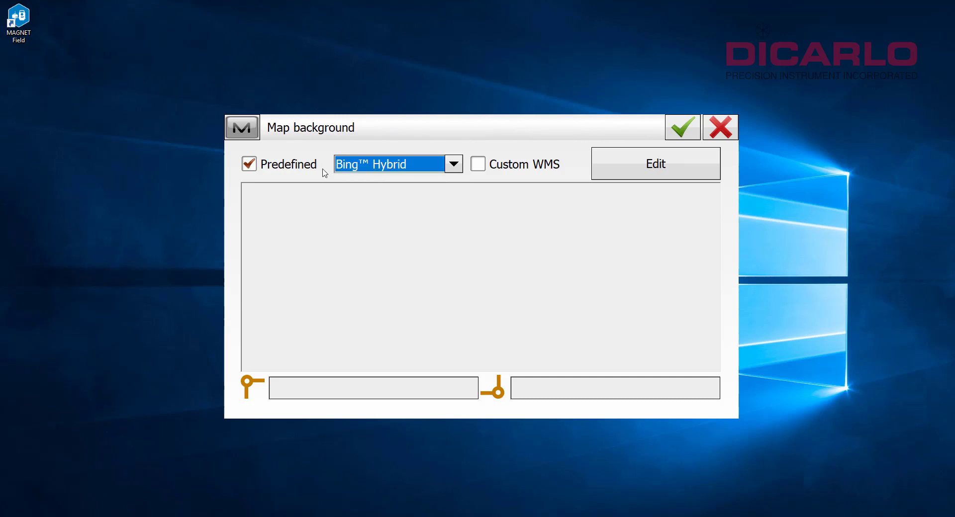
left_click(679, 128)
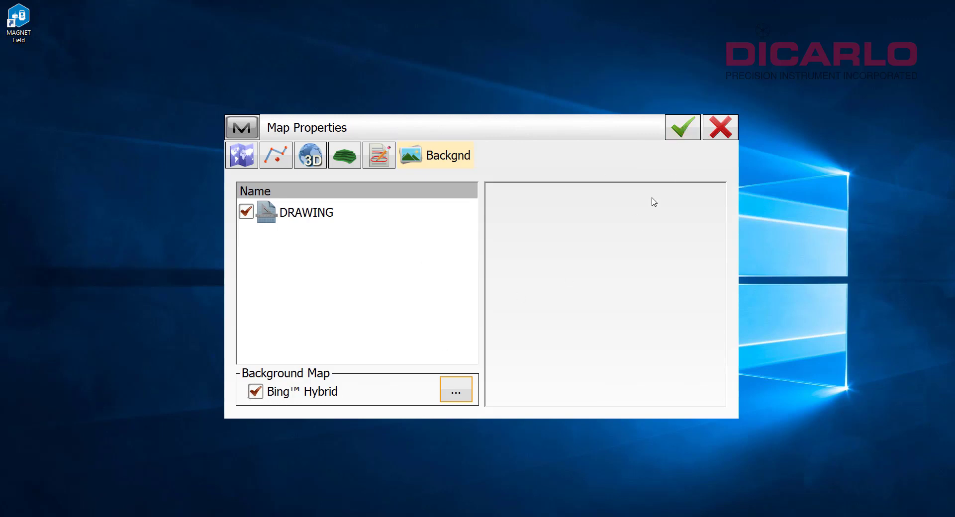
Step: Apply the settings and zoom and pan to check the subdivision lines against the aerial imagery
left_click(683, 127)
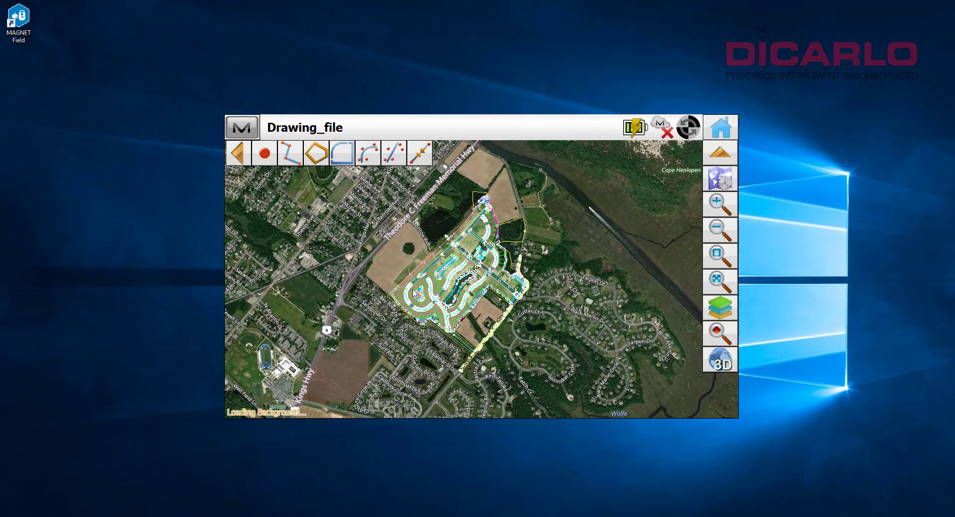
scroll(416, 294, "up", 1)
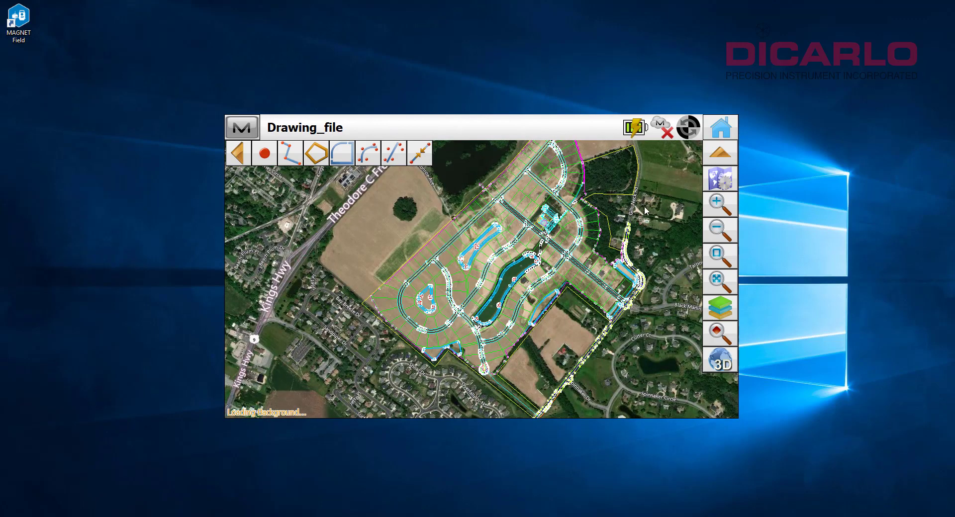
mouse_move(646, 211)
left_mouse_down()
mouse_move(625, 265)
mouse_move(577, 268)
mouse_move(622, 229)
left_mouse_up()
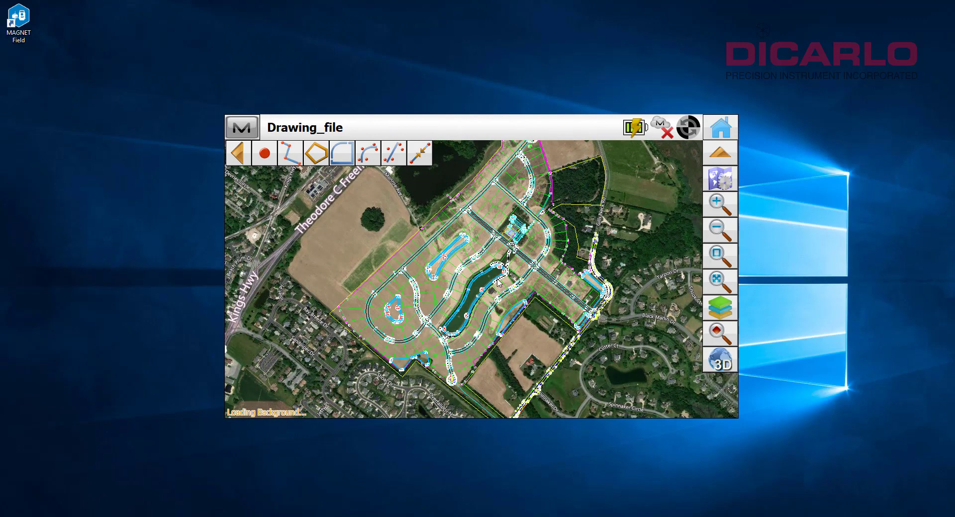
scroll(508, 295, "down", 1)
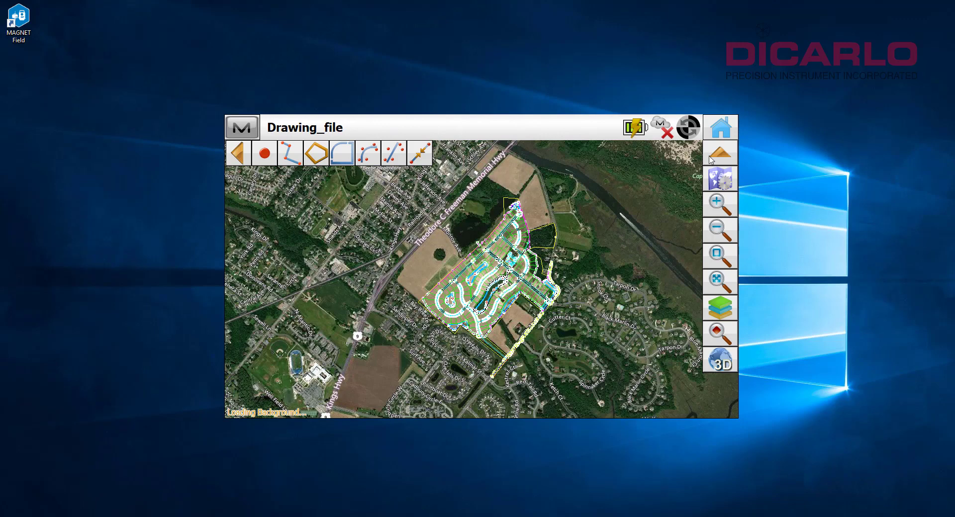
Step: Leave the map view for the Drawing_file job's main menu
left_click(721, 131)
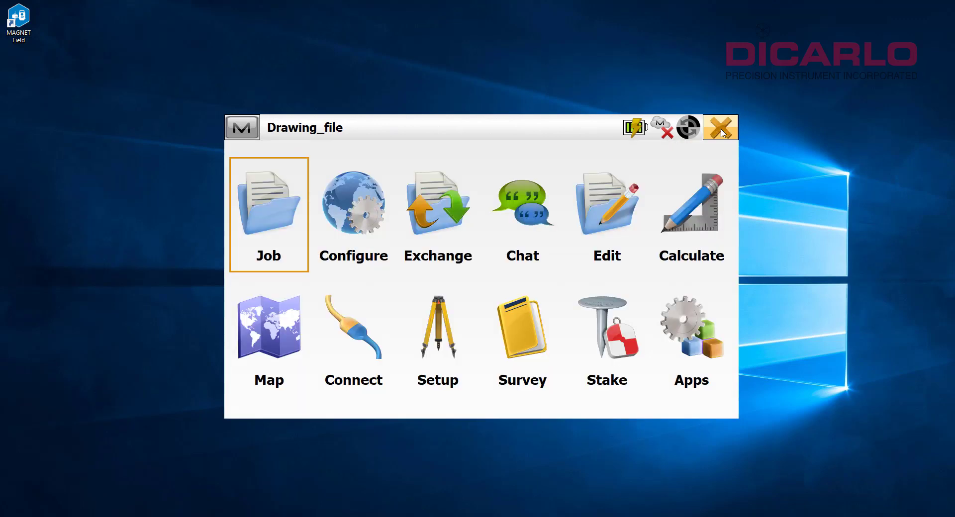